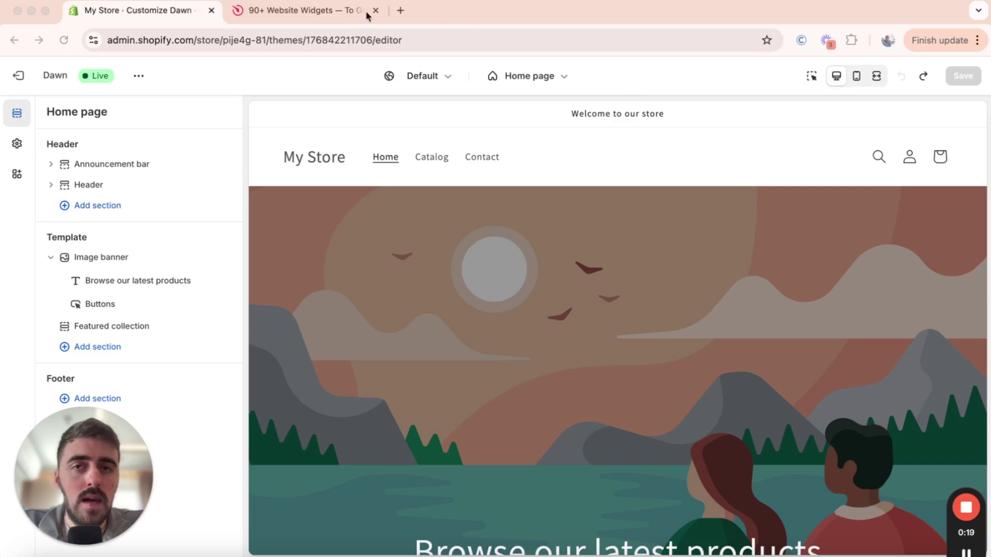
Switch to the '90+ Website Widgets' tab showing elfsight.com
click(311, 8)
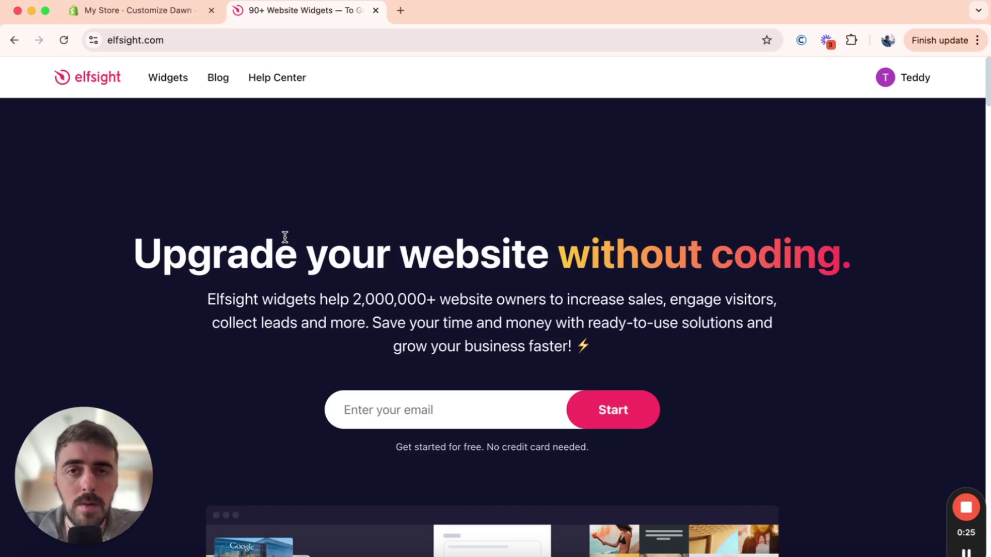
Scroll down through Elfsight's Click to Call widget page
mouse_move(166, 88)
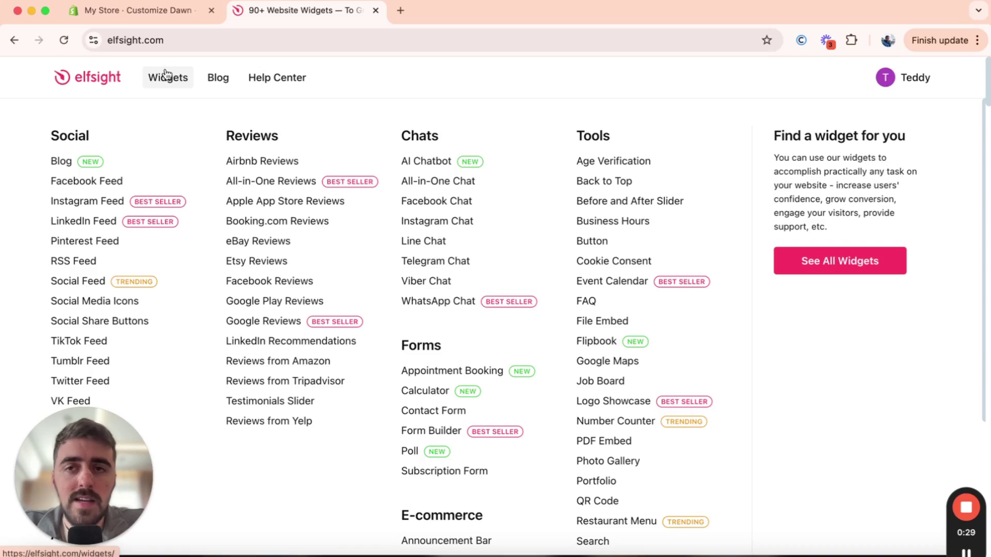
scroll(275, 125, down, 4)
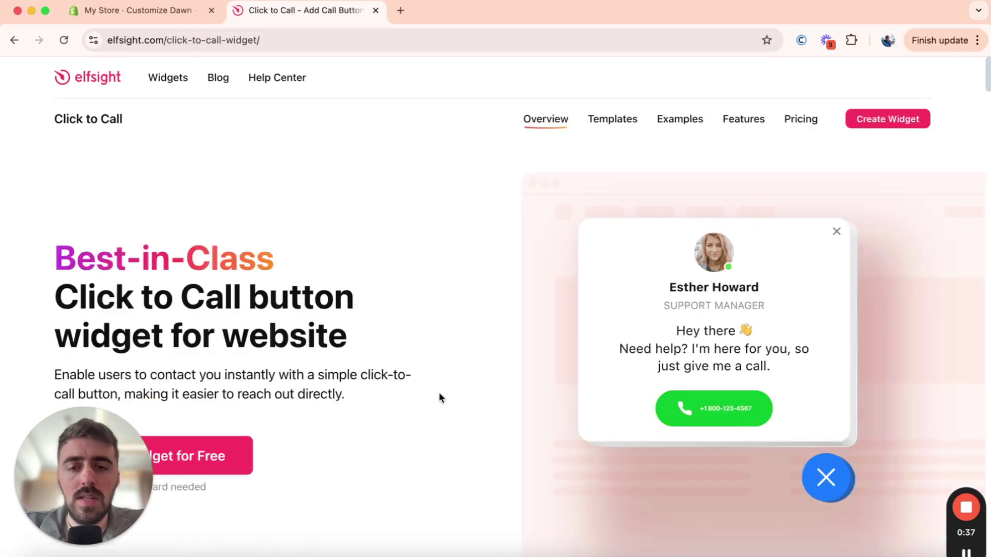
scroll(441, 261, down, 3)
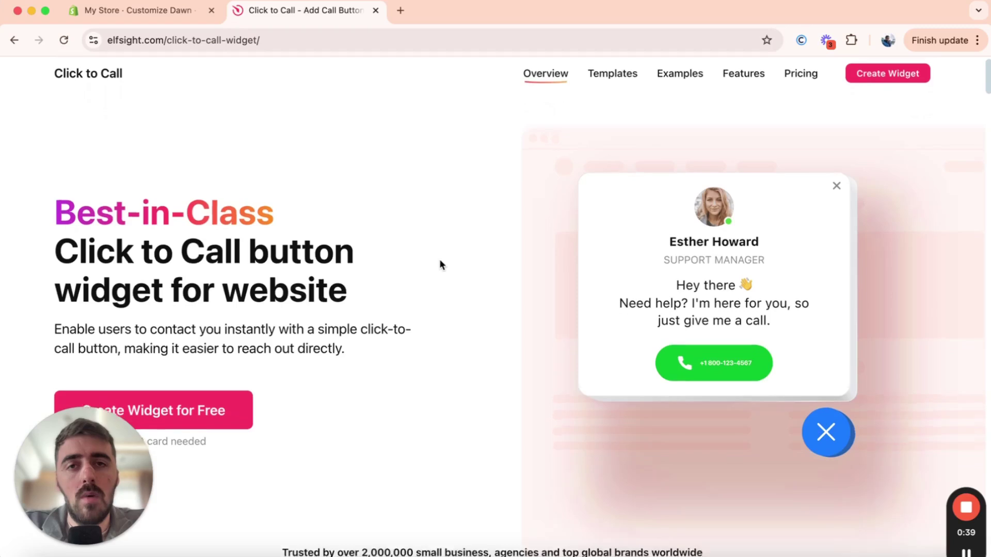
scroll(440, 261, down, 2)
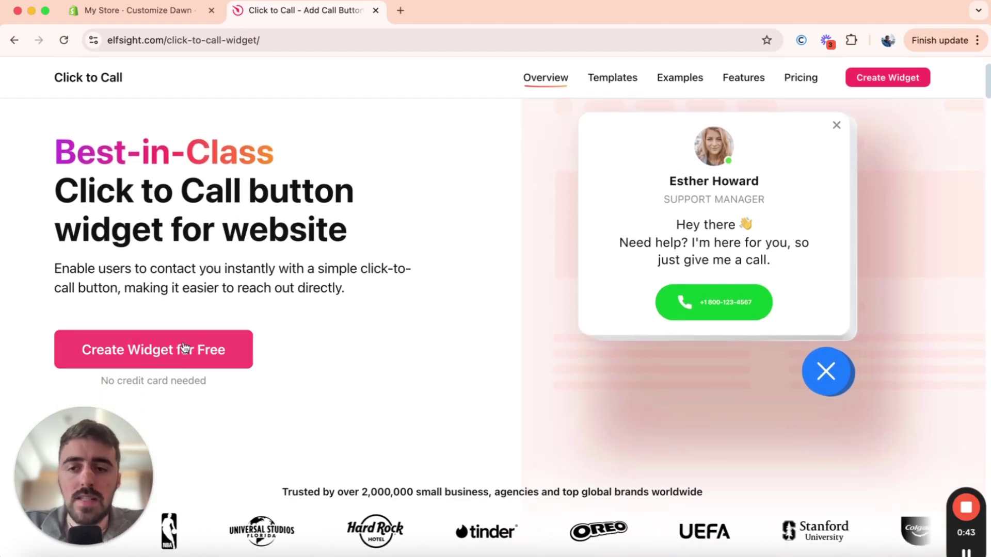
Open the Click to Call widget editor and look over its templates
click(182, 350)
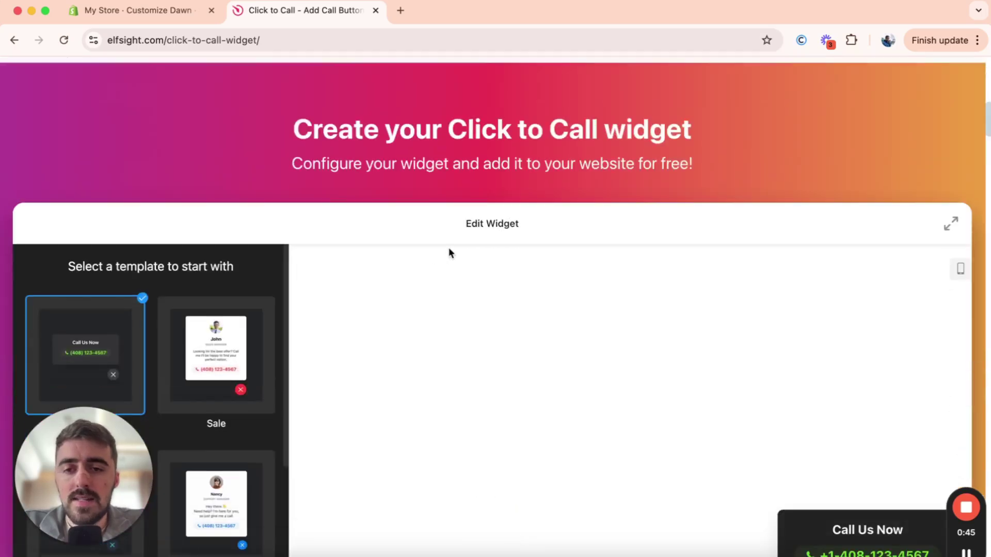
scroll(282, 204, down, 3)
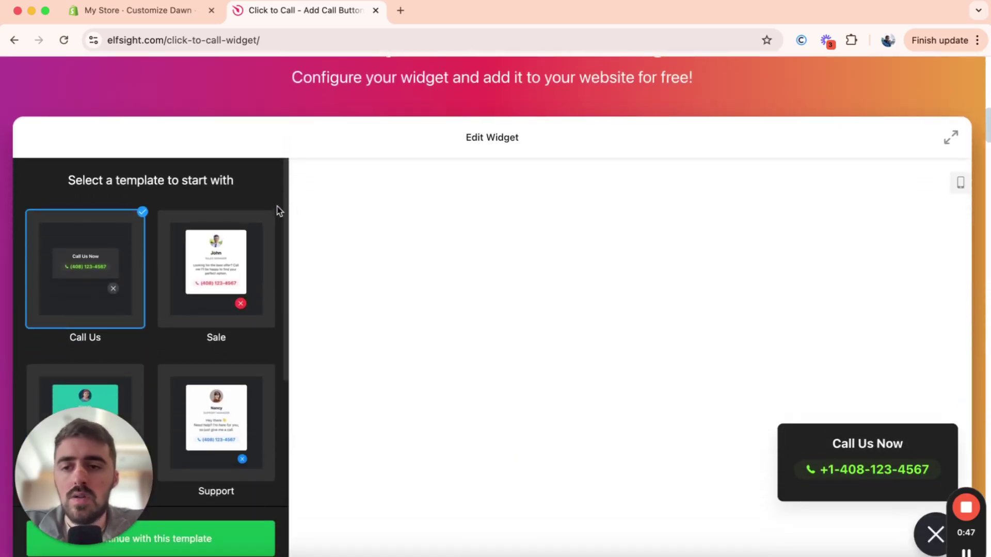
scroll(281, 202, down, 2)
scroll(280, 203, up, 2)
scroll(296, 126, down, 1)
scroll(233, 195, down, 2)
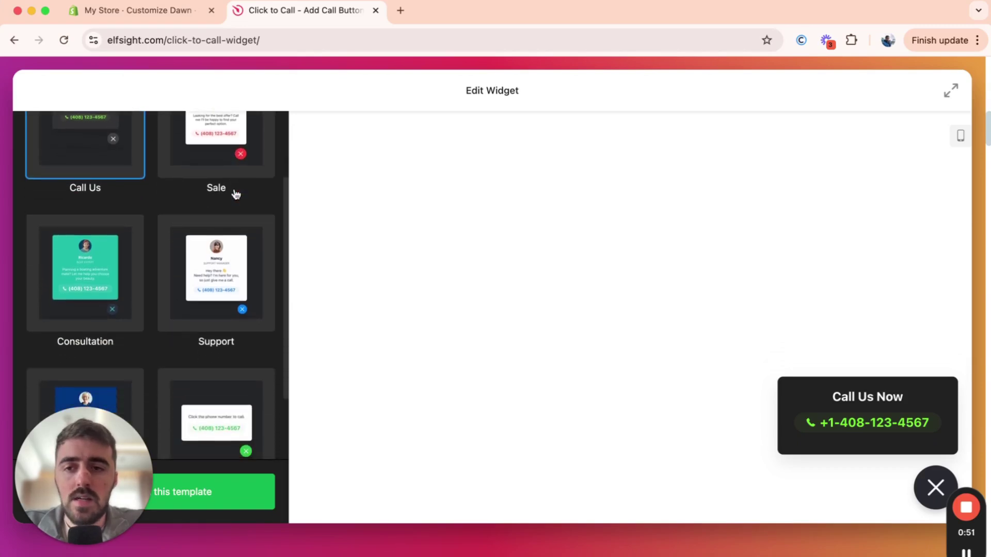
scroll(236, 194, up, 1)
scroll(236, 194, down, 3)
scroll(236, 195, up, 3)
scroll(236, 195, up, 1)
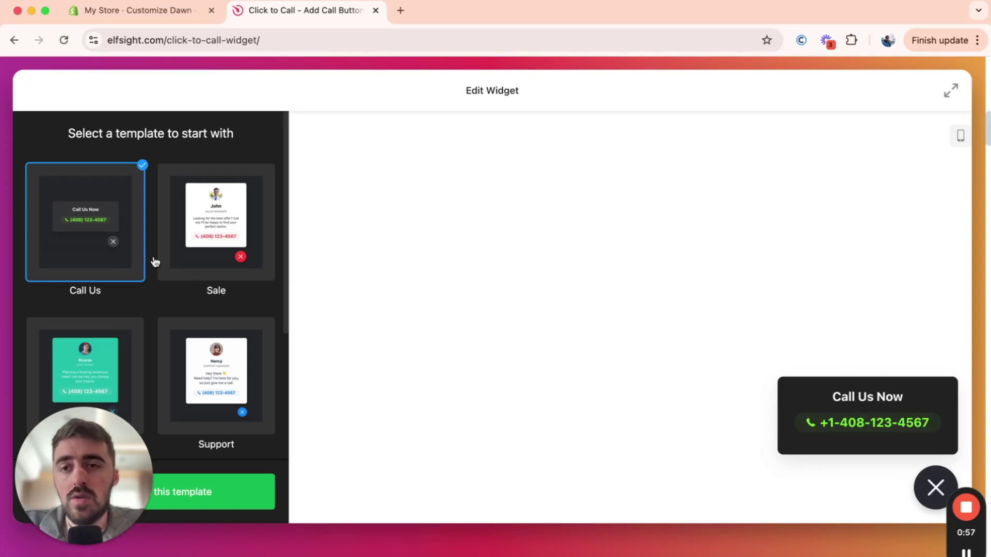
Toggle the widget preview between mobile and desktop layouts, ending on desktop
click(961, 143)
click(961, 143)
click(961, 144)
click(962, 146)
click(962, 146)
click(962, 146)
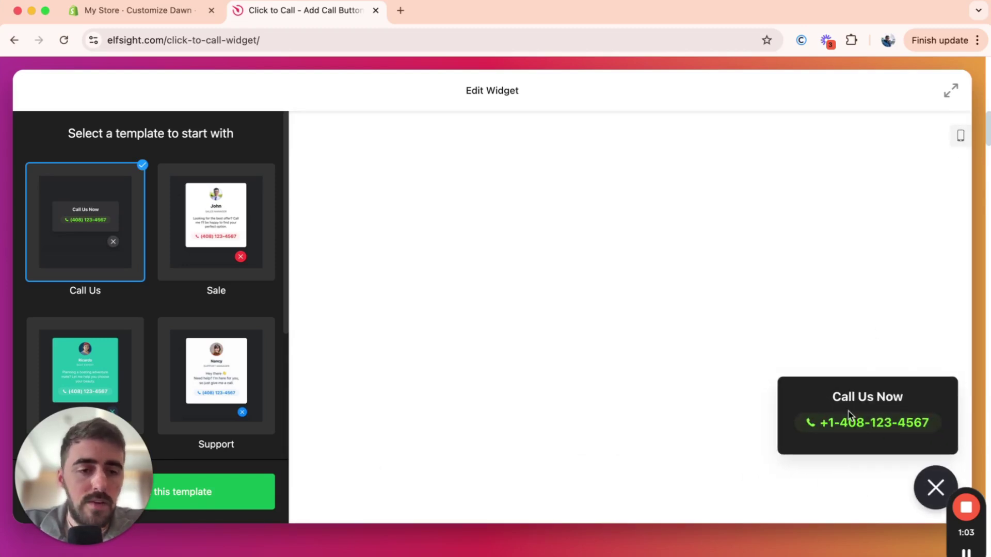
Open and close the Call Us Now popup in the preview, leaving the Call Us button
click(919, 495)
click(921, 494)
click(921, 493)
click(921, 493)
click(921, 493)
click(920, 492)
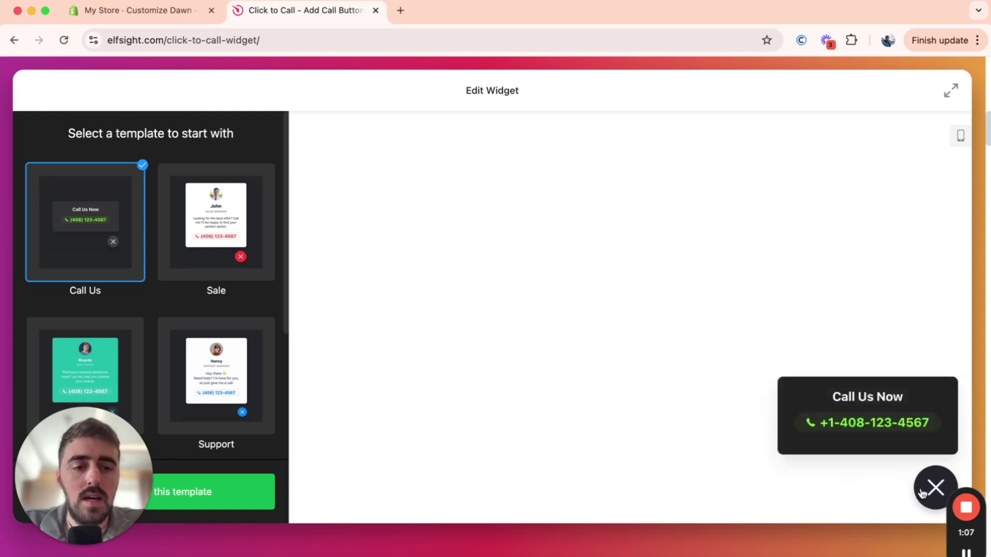
click(919, 492)
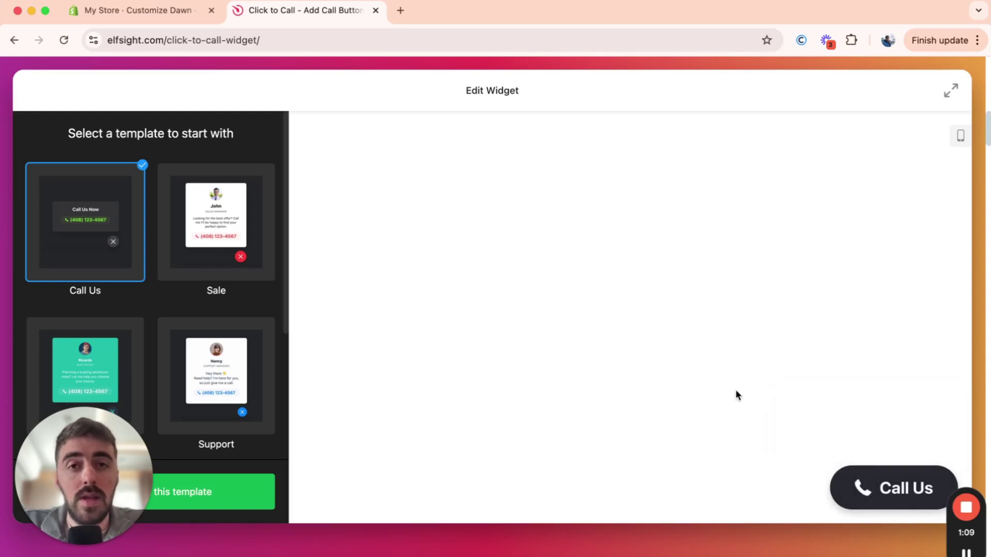
Compare the Sale, Support and Consultation templates, then settle on Call Us
click(266, 236)
click(223, 350)
click(138, 350)
click(128, 267)
scroll(186, 274, down, 5)
scroll(186, 290, up, 4)
click(227, 248)
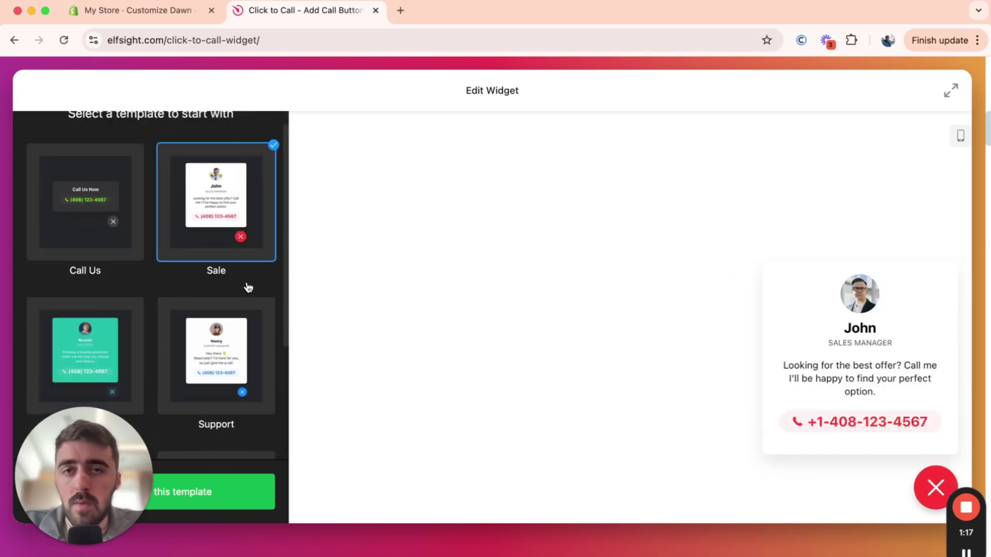
click(113, 253)
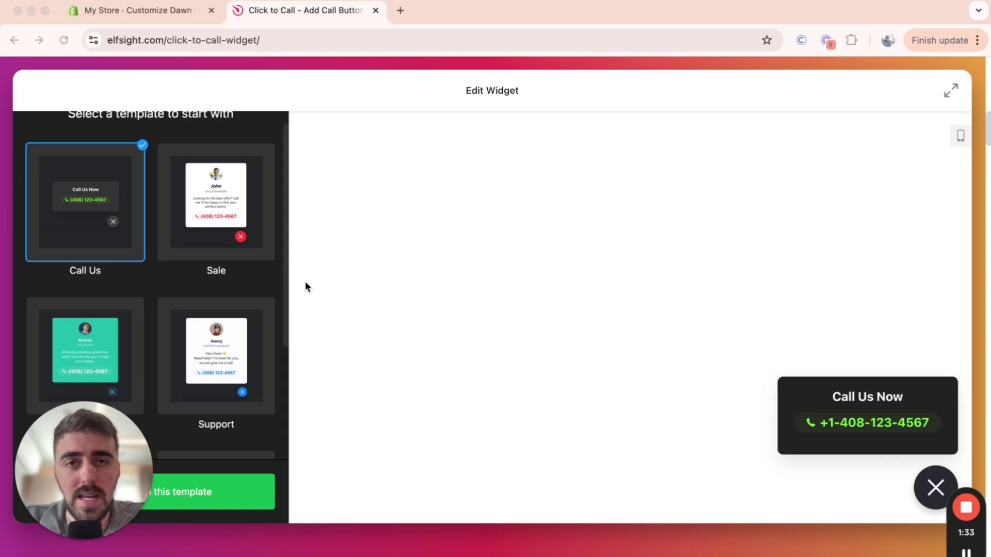
drag(91, 480, 398, 480)
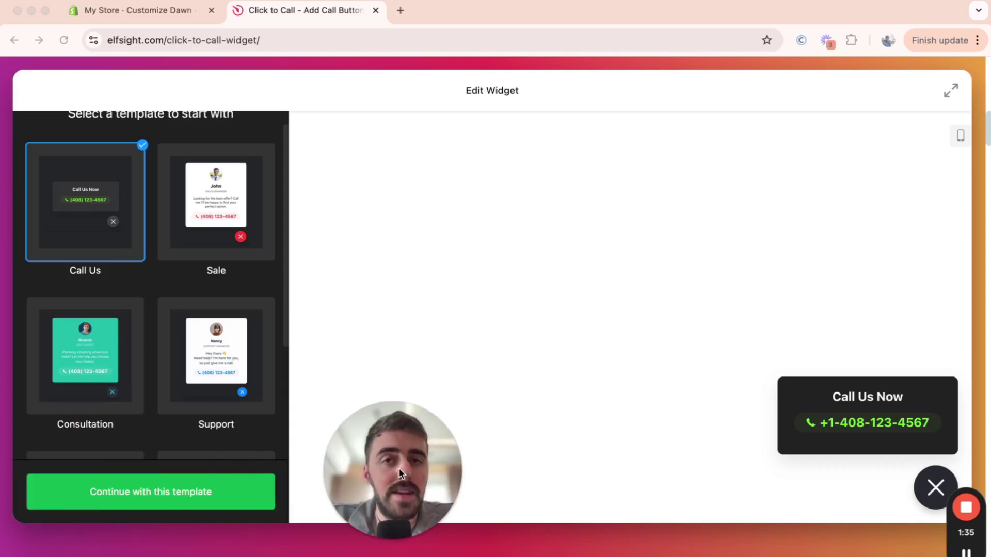
scroll(219, 321, down, 1)
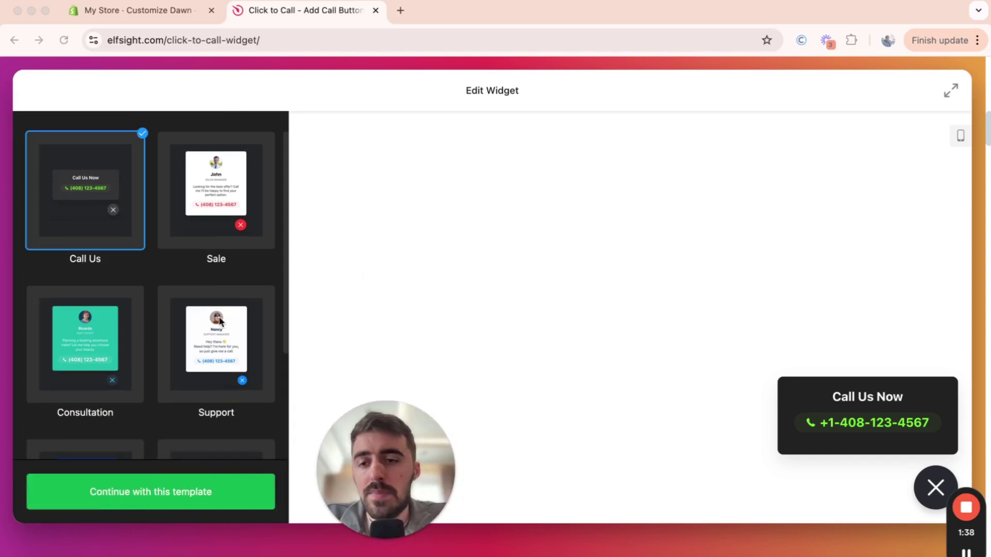
scroll(220, 321, down, 5)
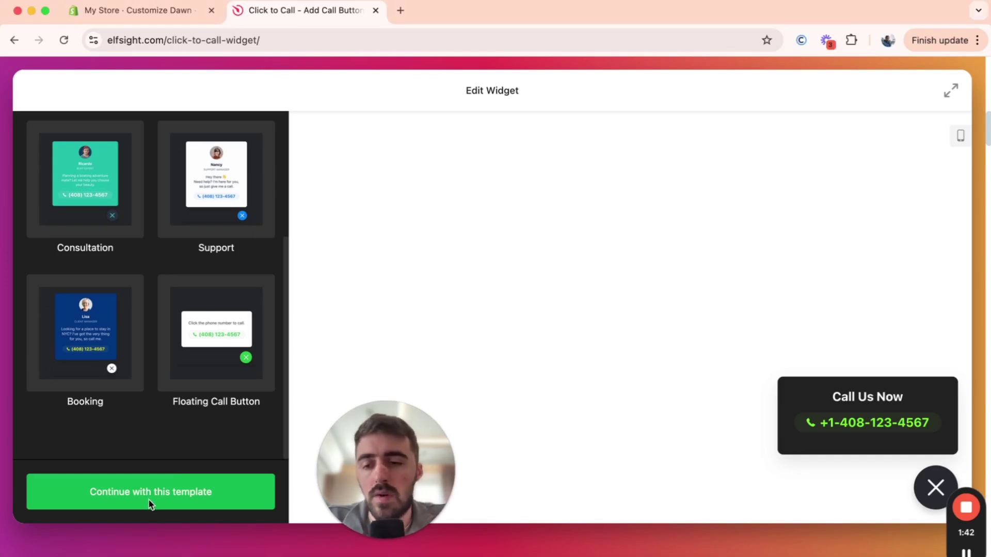
Continue with Call Us and review the phone number, button and call window content, unchanged
click(129, 497)
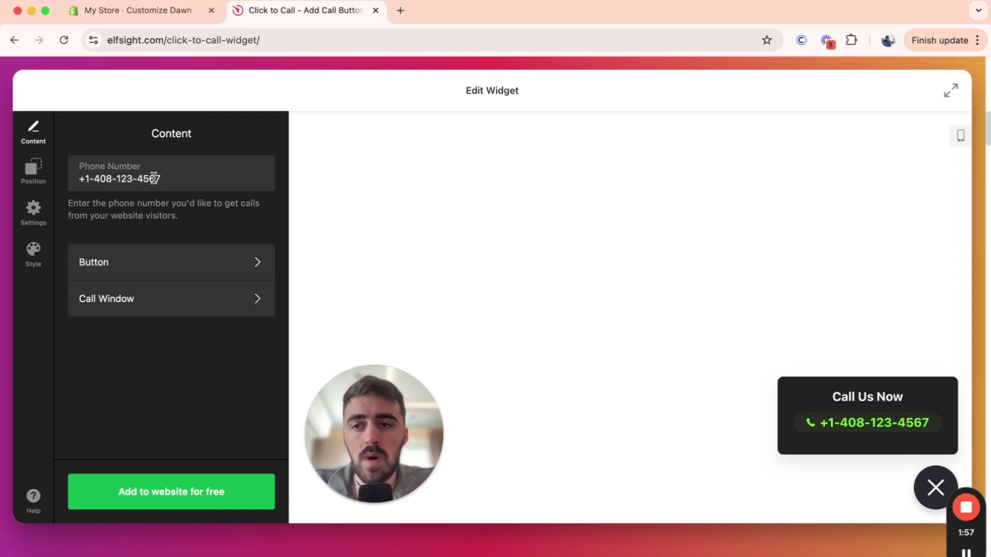
triple_click(192, 179)
click(128, 225)
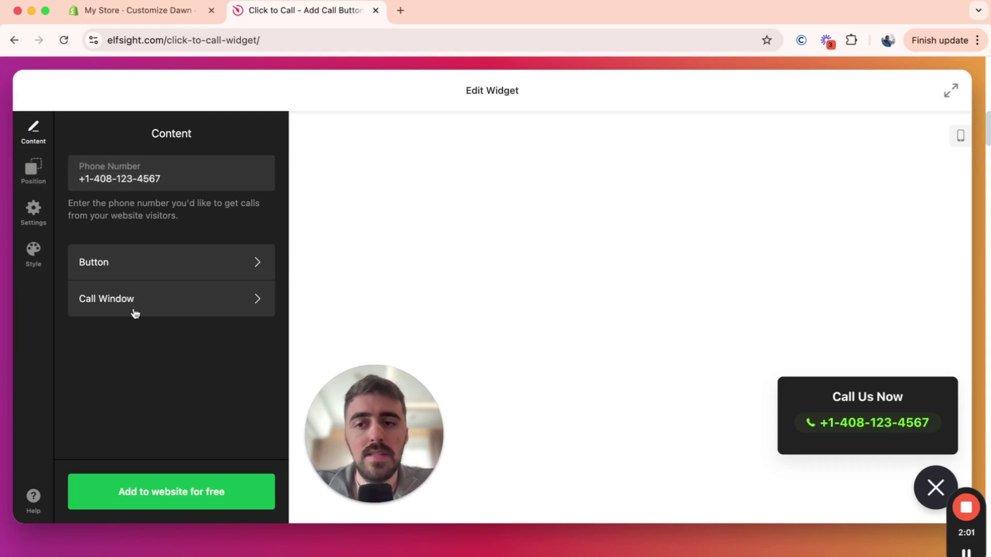
click(140, 296)
click(80, 142)
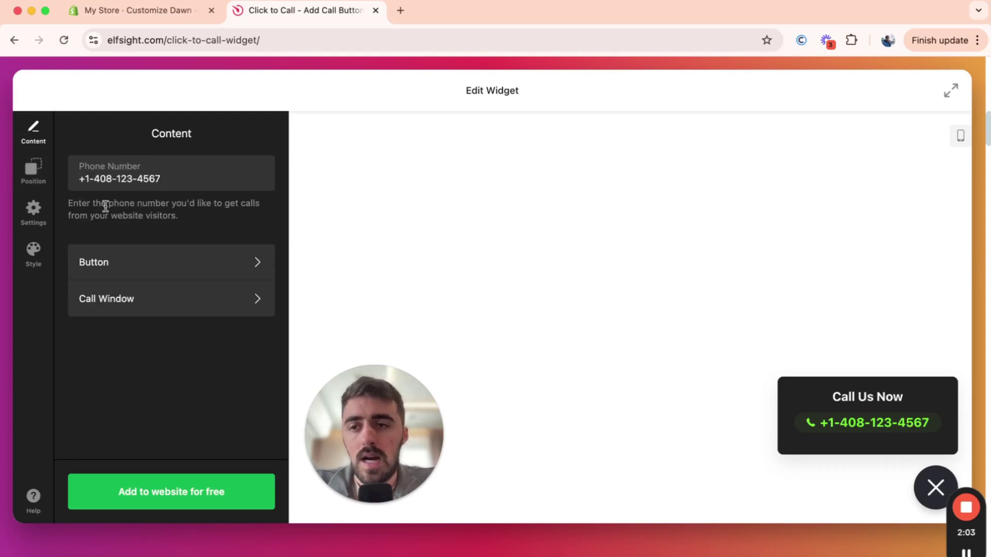
click(106, 261)
click(92, 138)
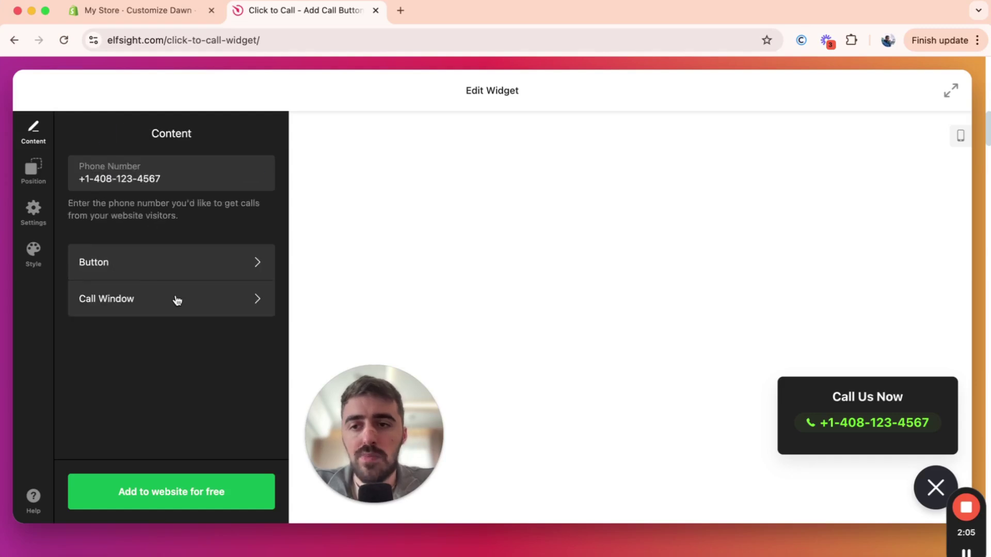
click(180, 296)
click(192, 270)
scroll(192, 267, down, 1)
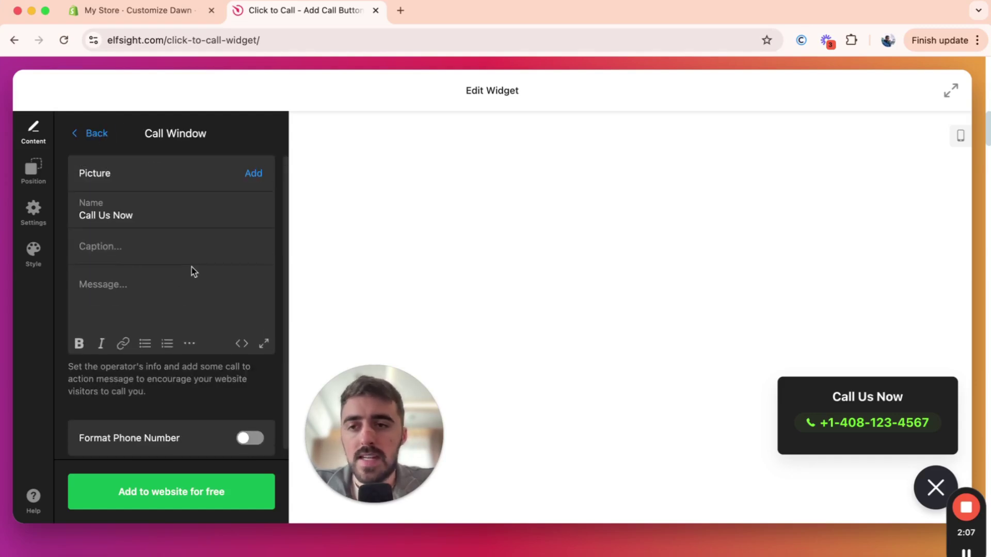
click(95, 129)
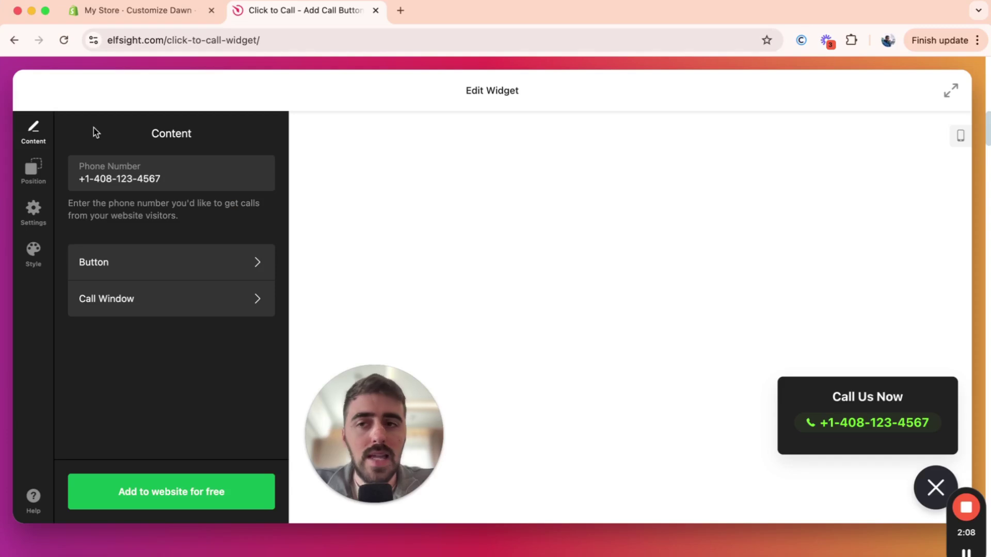
Try the Left Floating and Inline positions, then keep the widget floating on the right
click(25, 174)
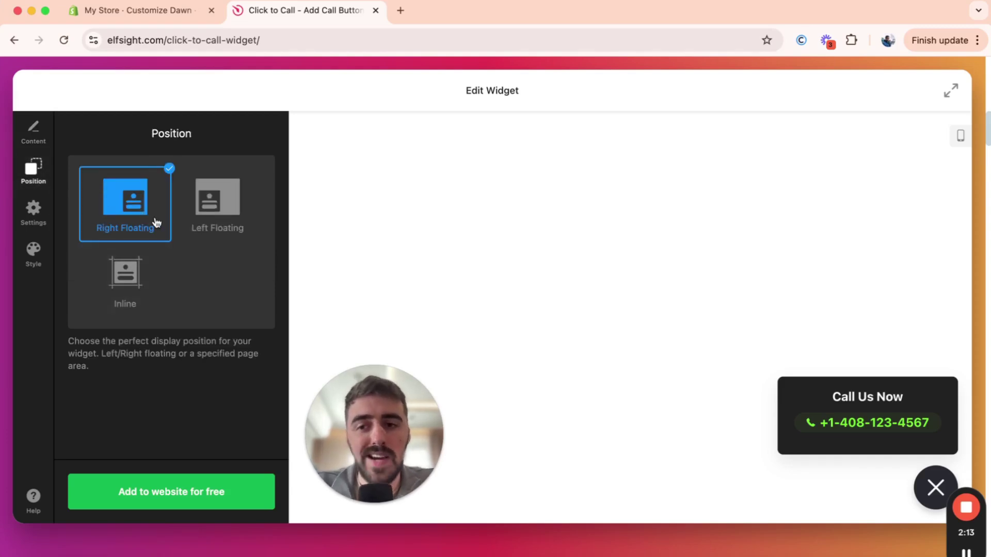
click(203, 198)
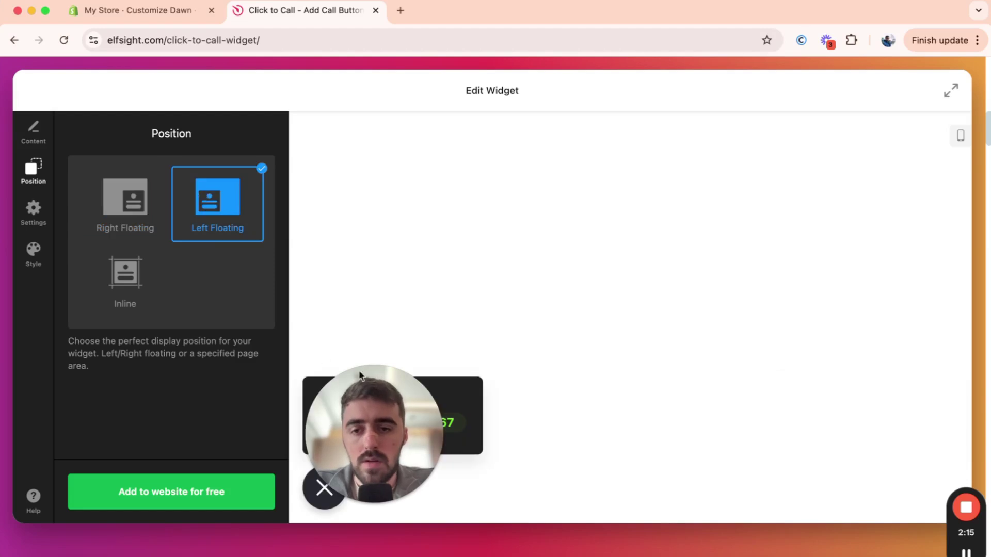
click(145, 256)
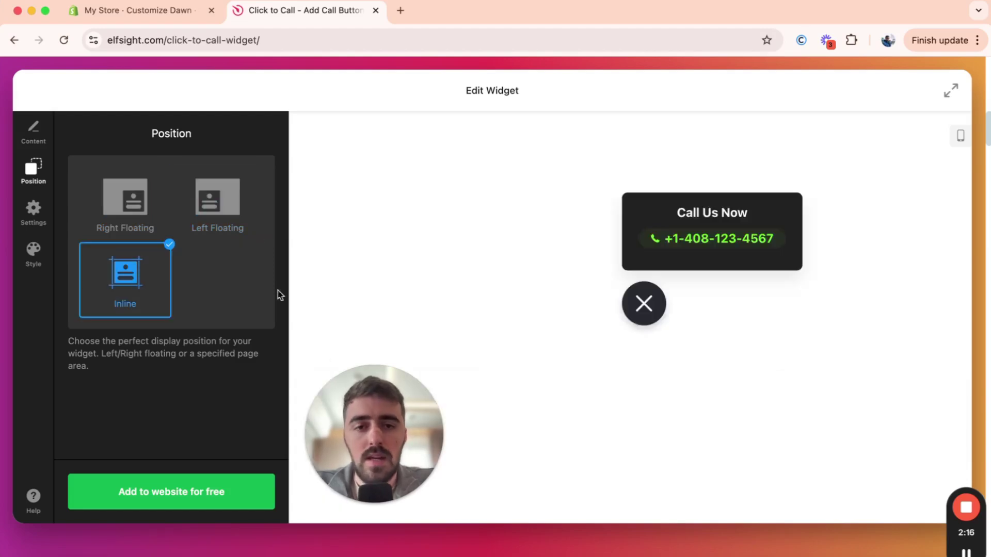
click(221, 230)
click(138, 209)
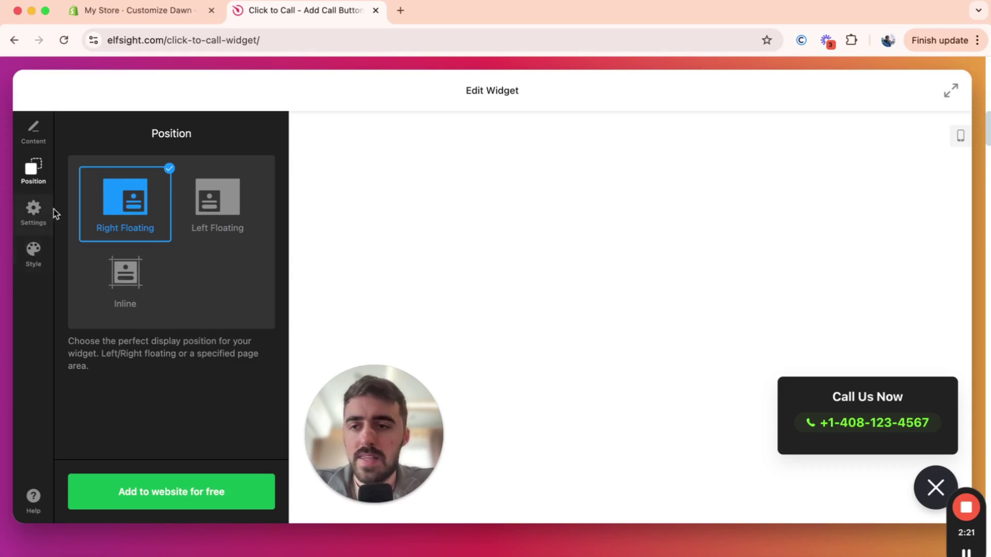
Review the display-condition settings and scroll through the Style options, returning to Position
click(33, 212)
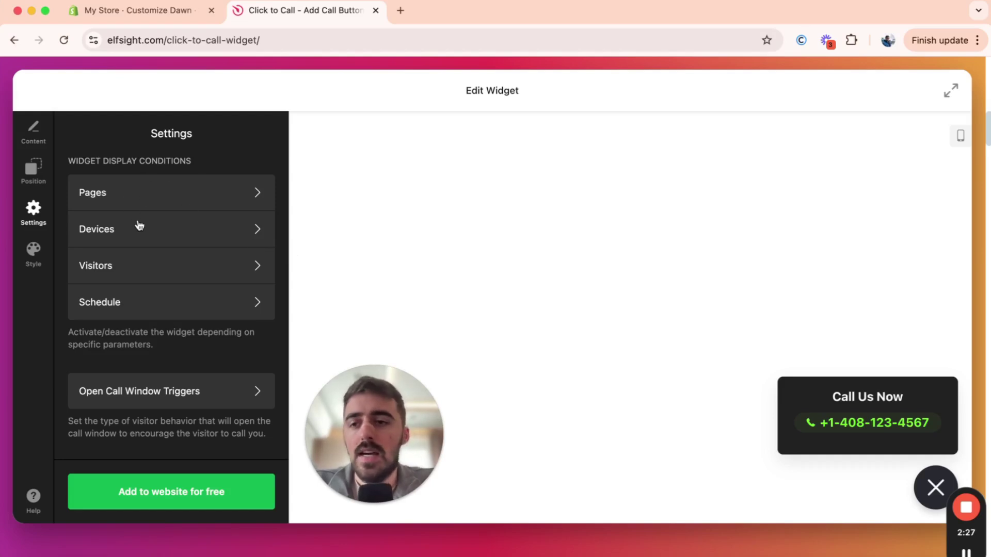
scroll(160, 290, down, 2)
scroll(162, 289, up, 1)
click(33, 248)
scroll(199, 209, down, 3)
scroll(201, 211, down, 2)
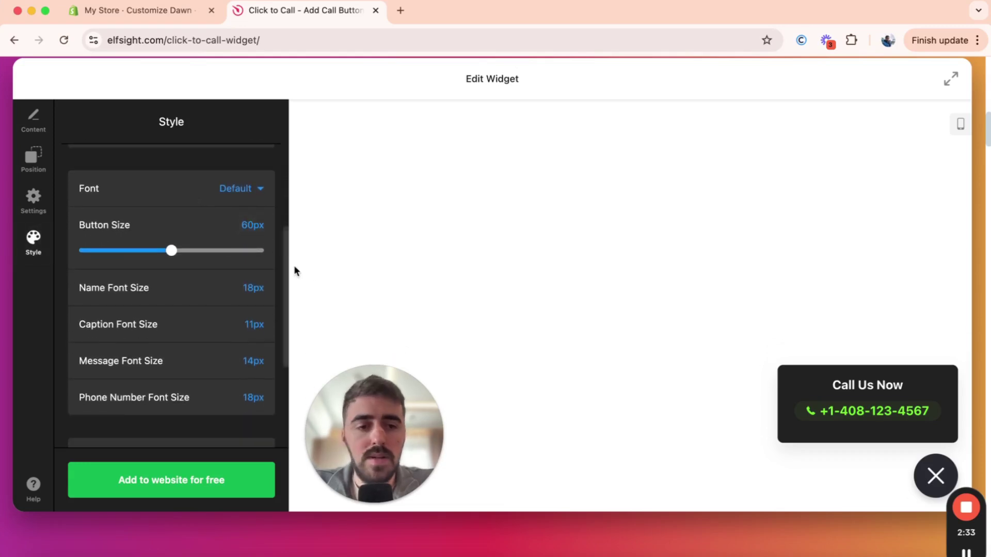
scroll(237, 275, down, 6)
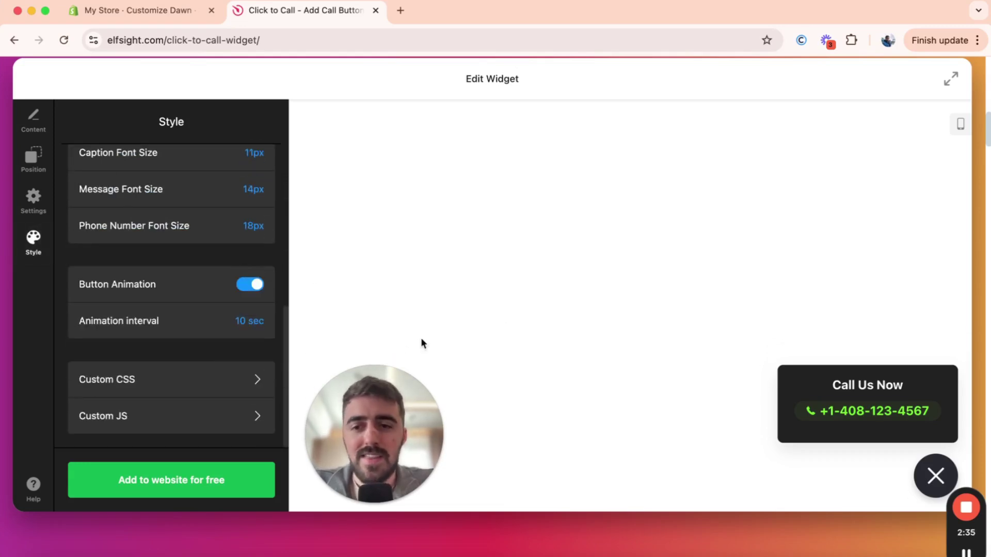
scroll(239, 320, up, 8)
scroll(239, 321, down, 8)
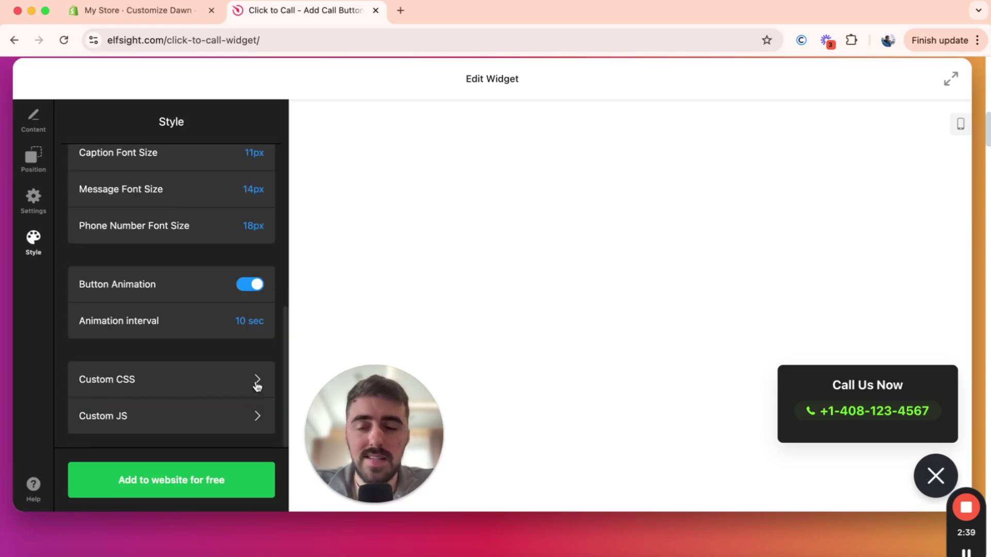
scroll(230, 394, up, 10)
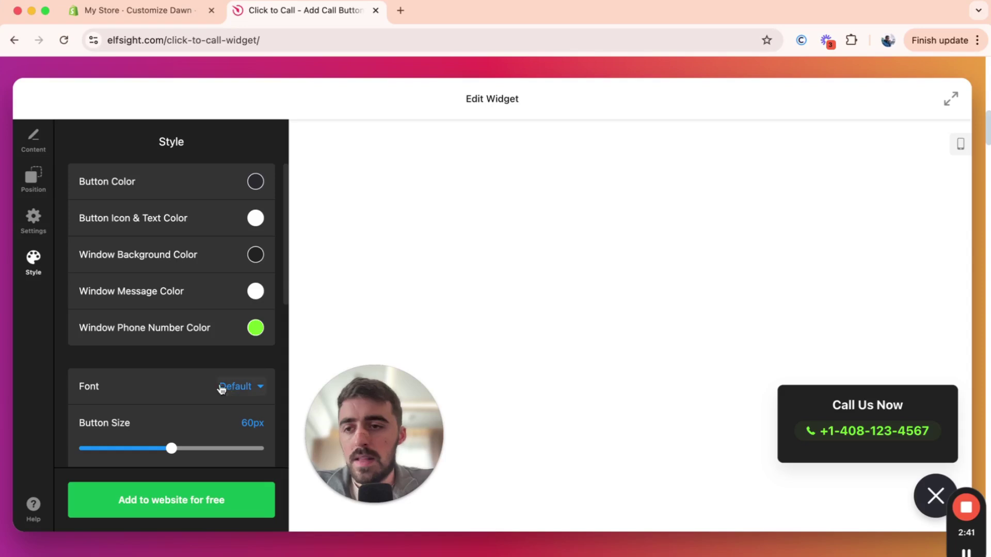
click(30, 213)
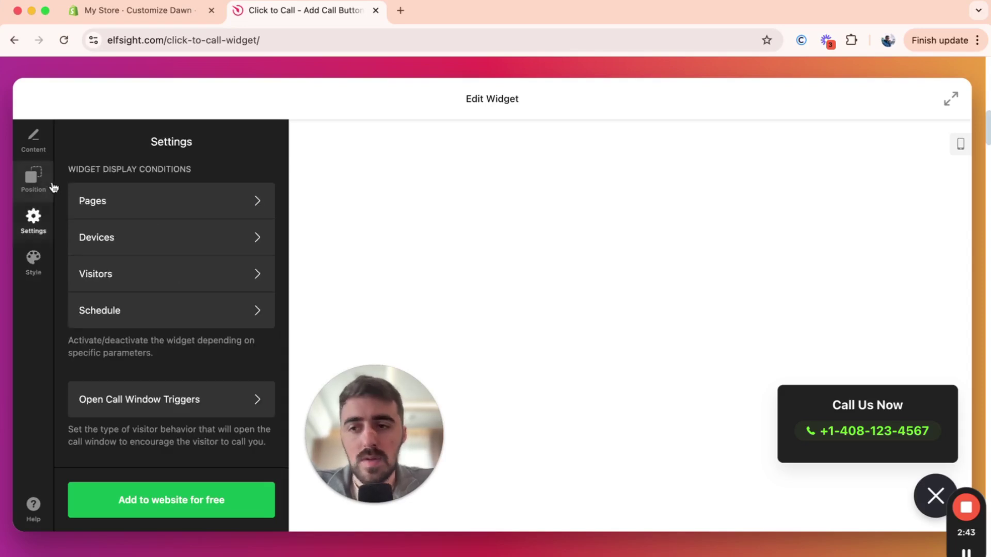
click(53, 186)
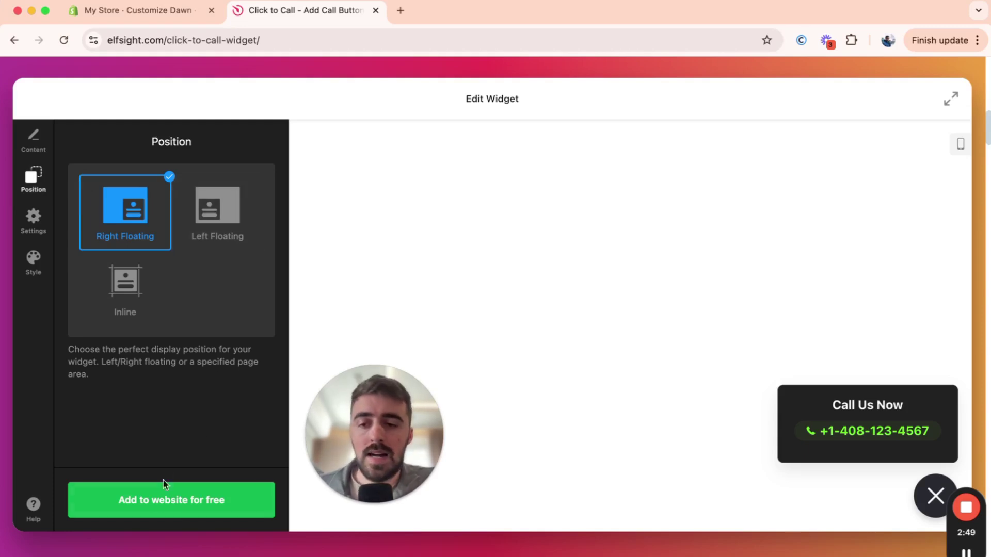
Save the widget with Add to website for free and publish its changes
click(162, 514)
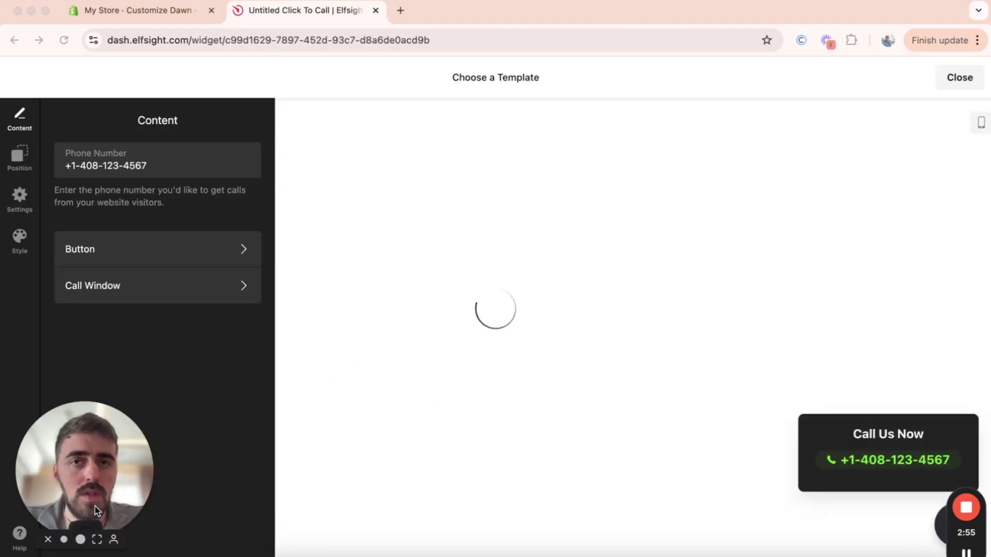
click(820, 191)
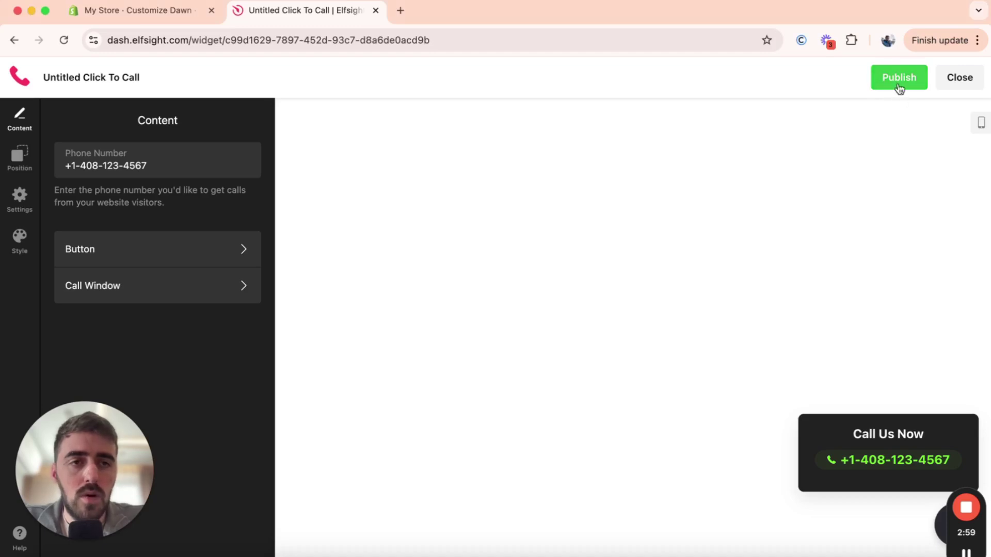
click(904, 83)
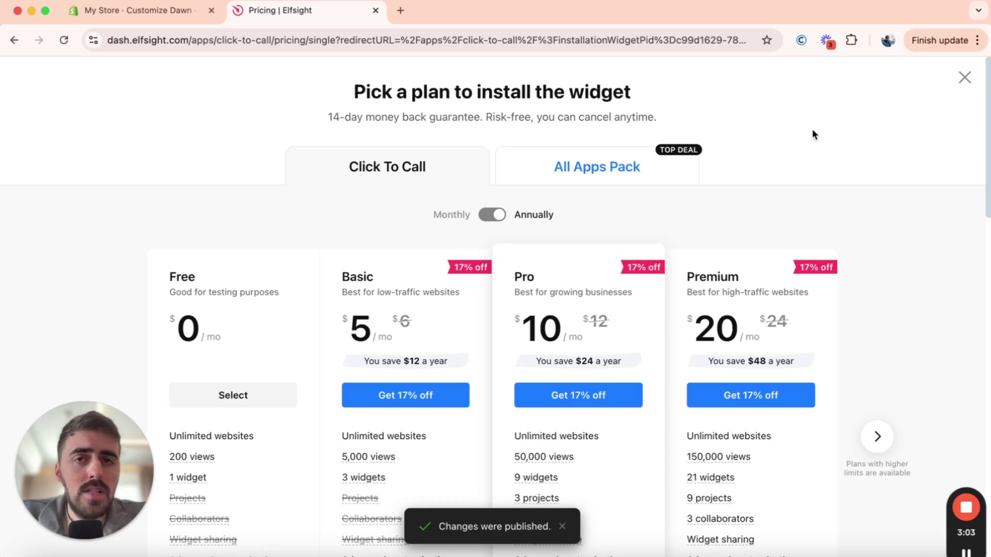
Compare the pricing plans up to Enterprise, then return to the Free to Premium plans
scroll(156, 106, down, 2)
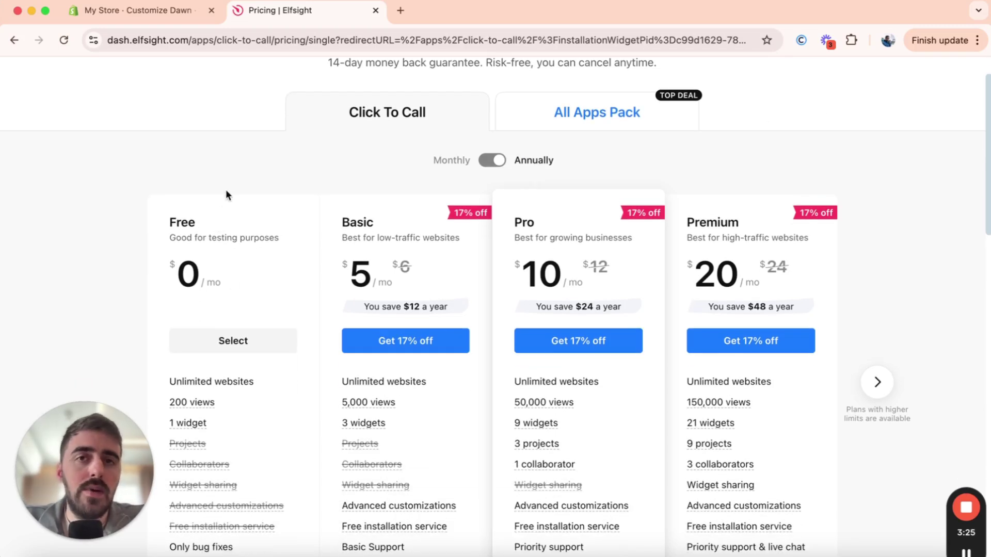
scroll(227, 191, down, 2)
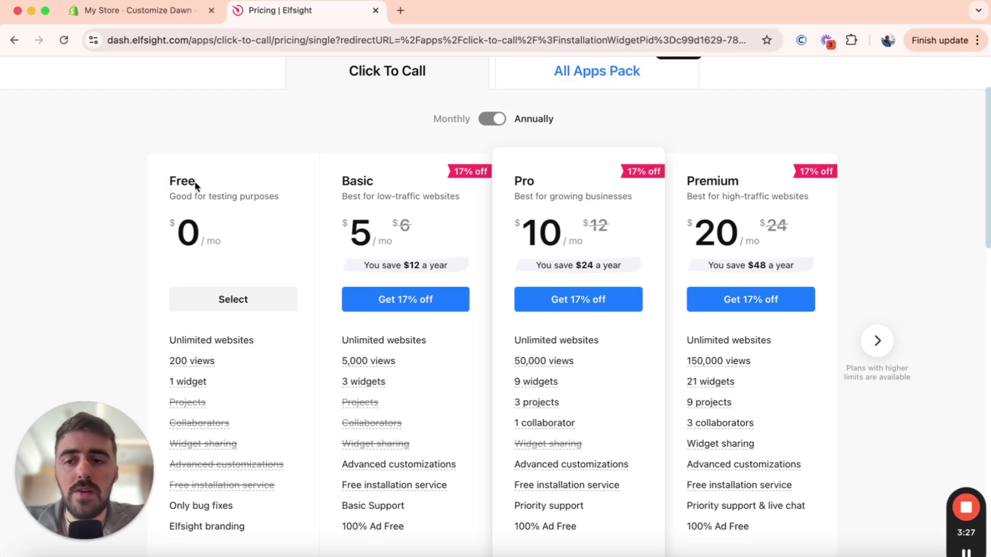
mouse_move(183, 387)
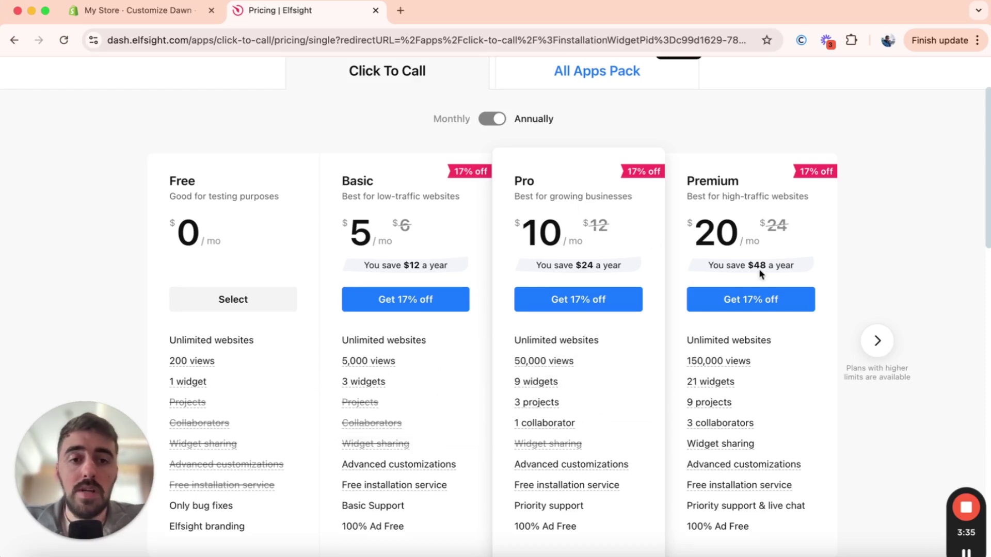
click(877, 342)
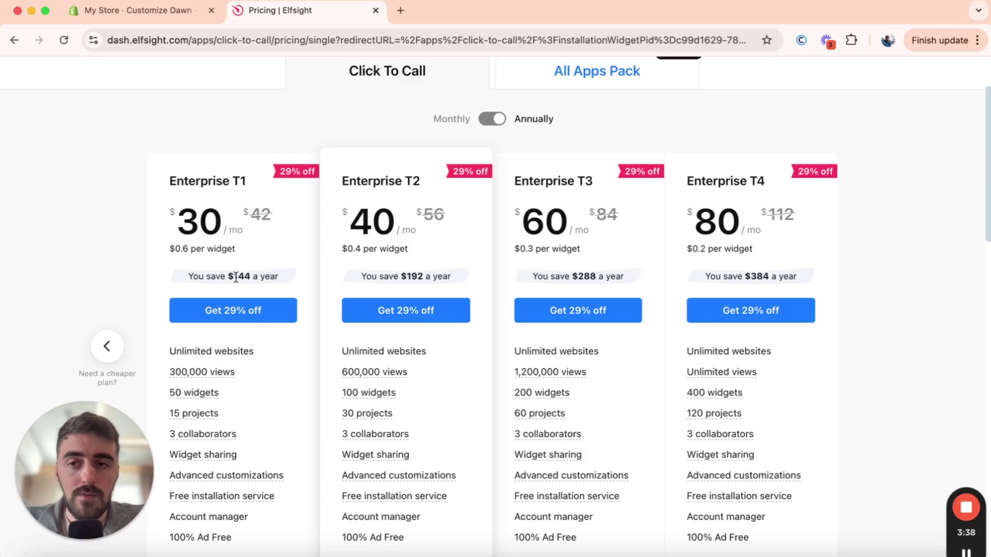
click(110, 347)
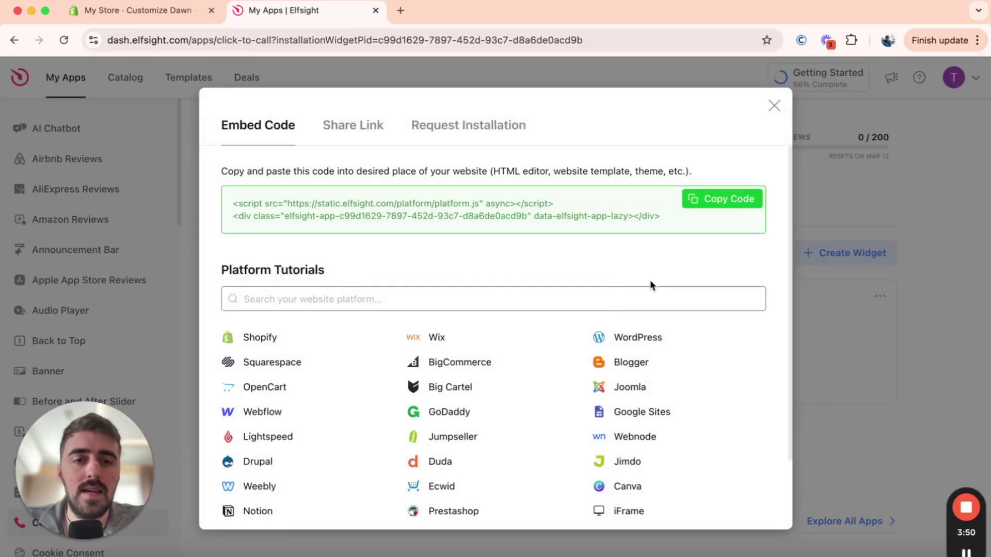
Copy the widget's embed code and switch to the My Store · Customize Dawn tab
click(721, 206)
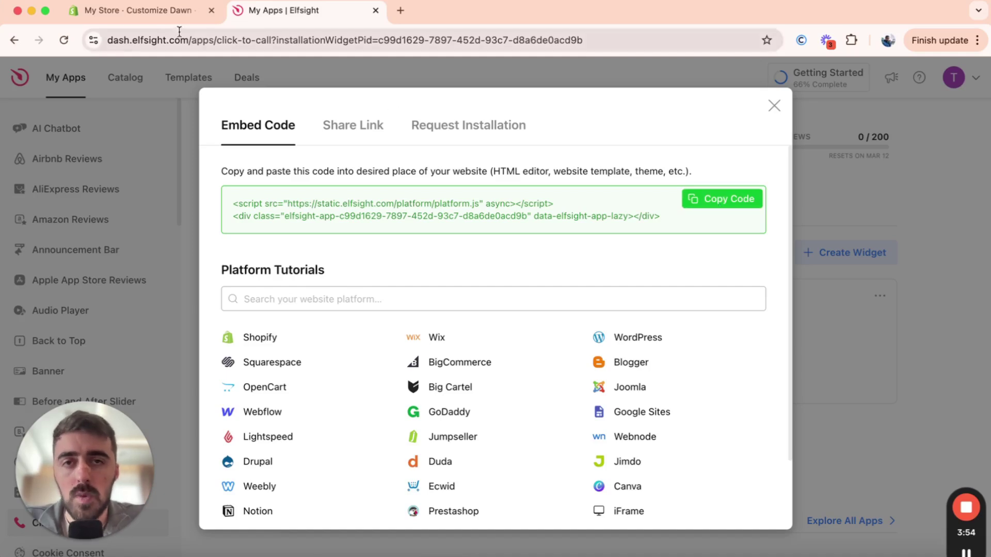
click(146, 11)
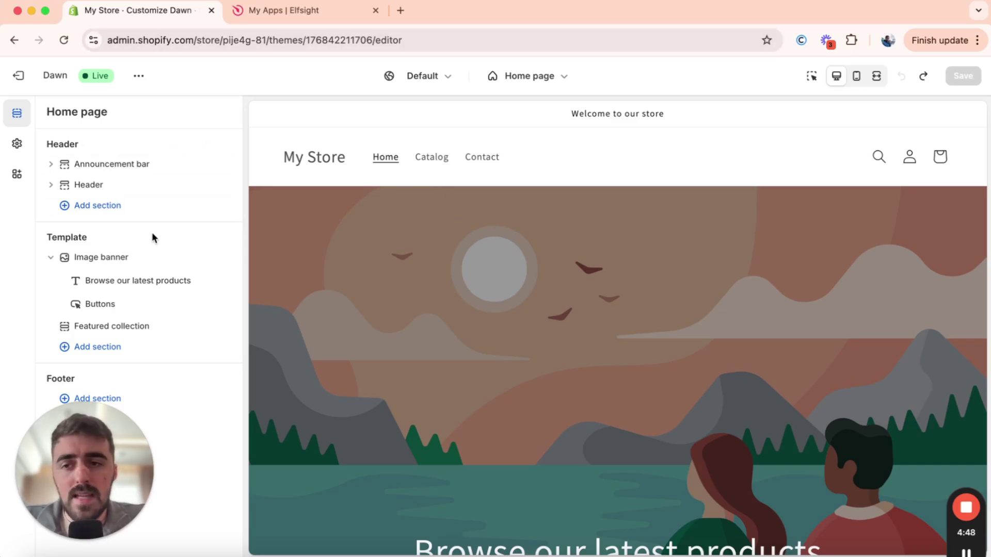
Add a Custom Liquid section under Footer on the Dawn home page and focus its Liquid code box
click(123, 397)
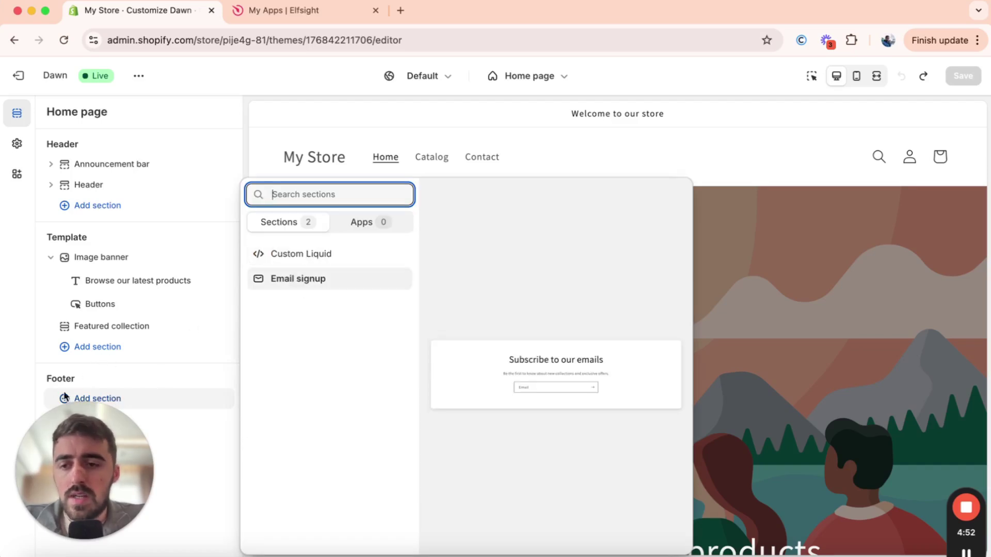
click(304, 256)
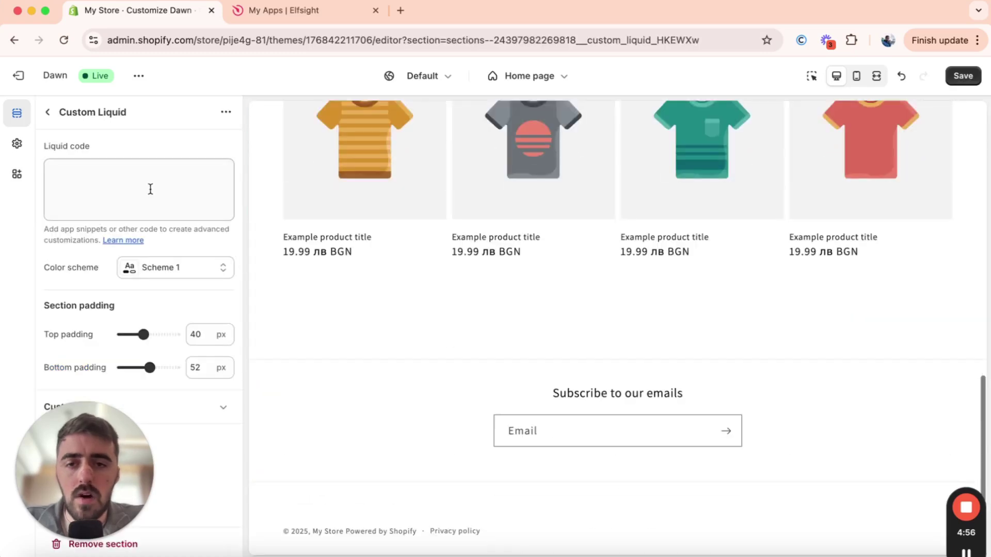
click(110, 186)
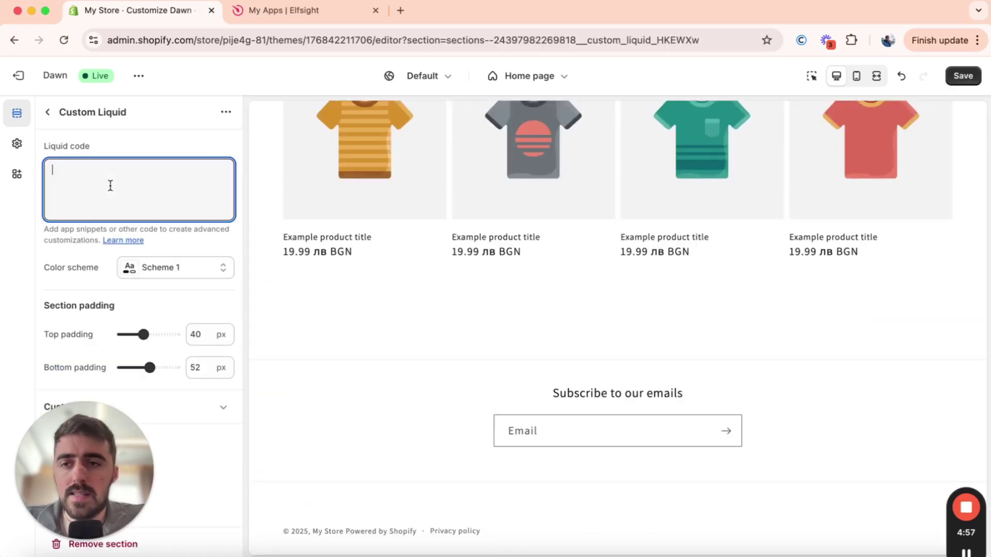
click(56, 118)
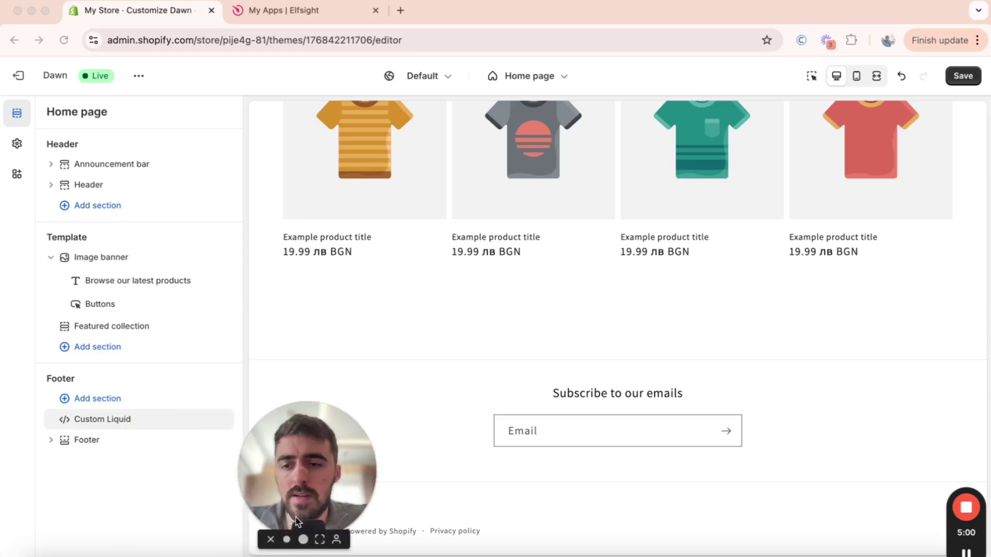
click(96, 423)
click(153, 215)
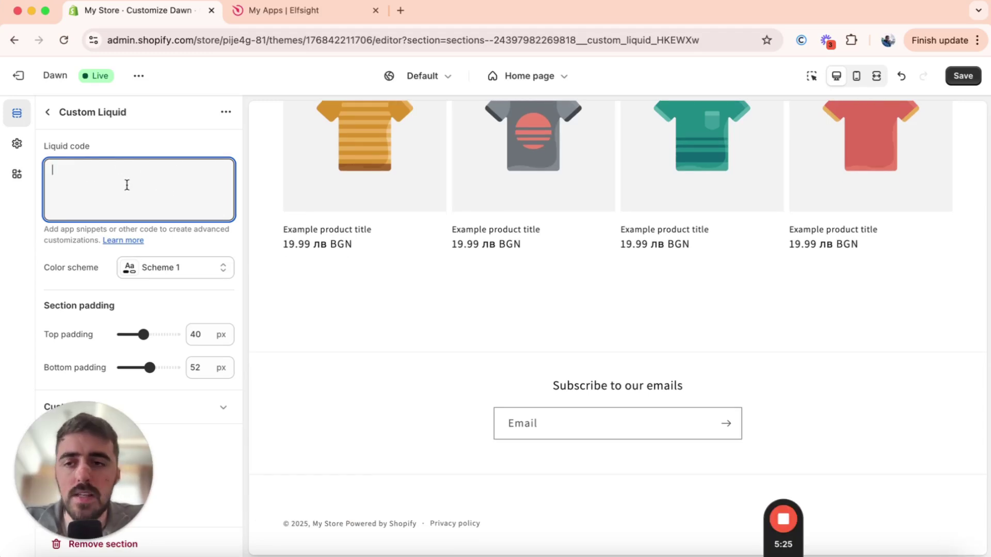
Paste the Elfsight embed code into Liquid code and test the Call Us popup in the preview
key(super+v)
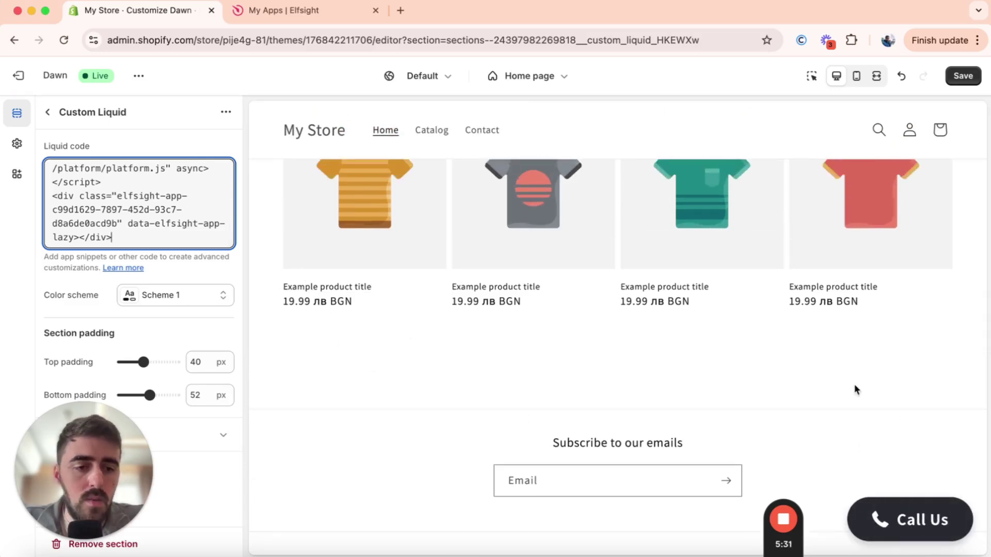
click(903, 441)
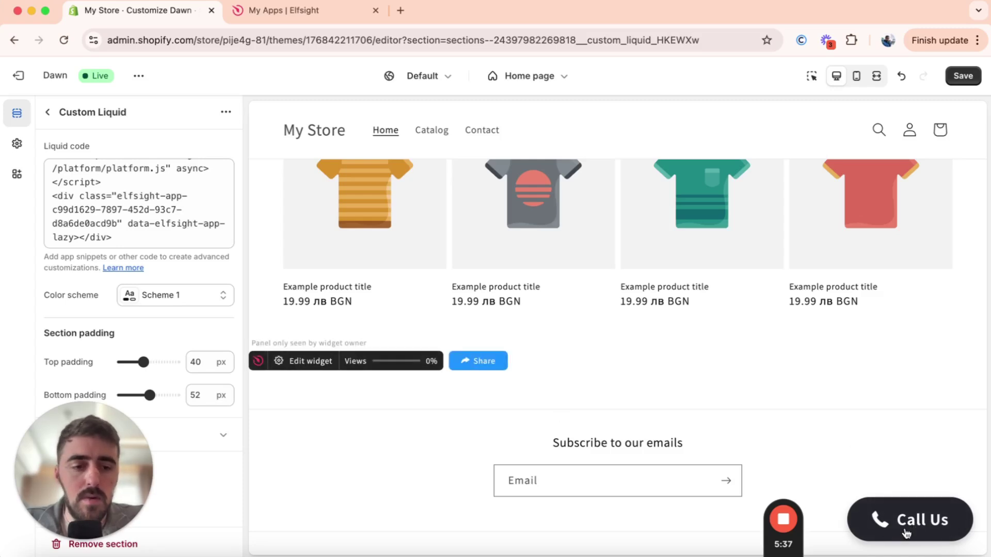
click(907, 534)
click(945, 519)
scroll(823, 323, up, 3)
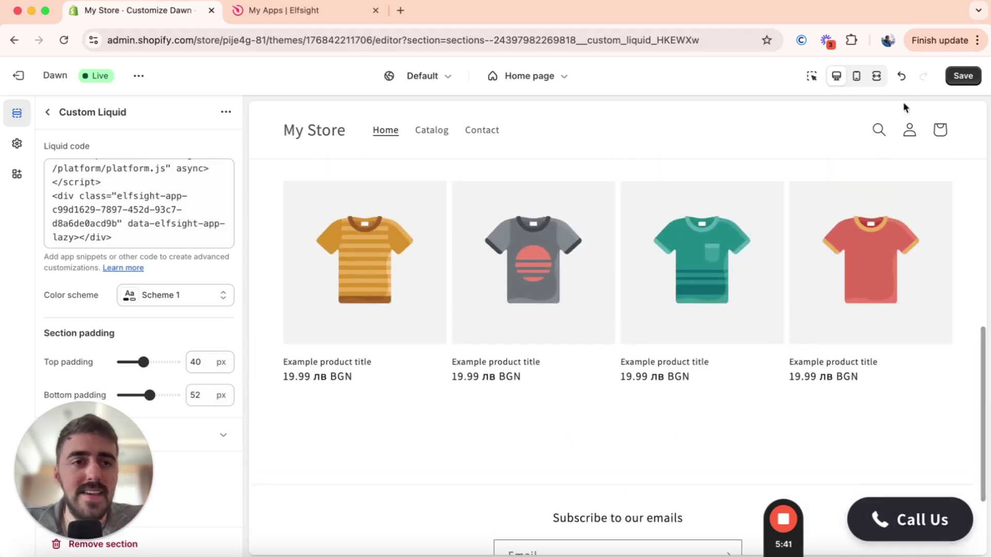